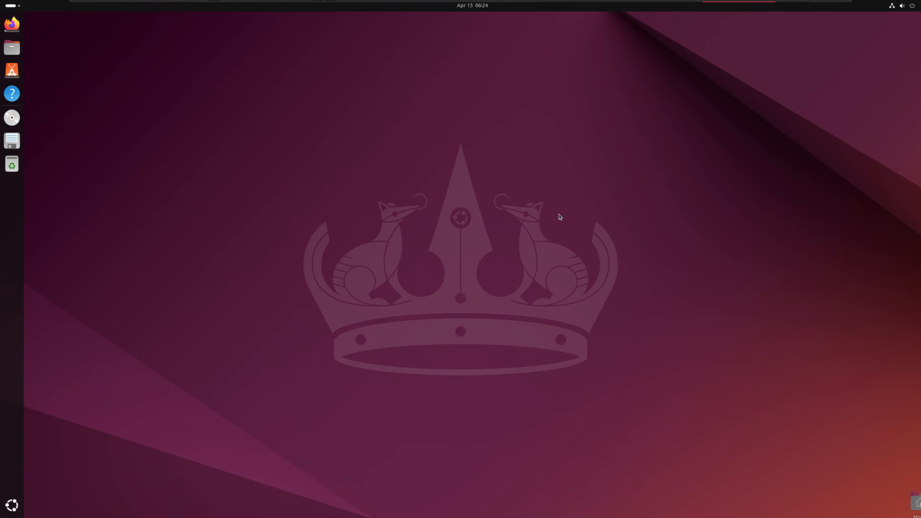
On the Windows machine, set the display scale to 150% and close Settings
mouse_move(621, 1)
left_click(653, 10)
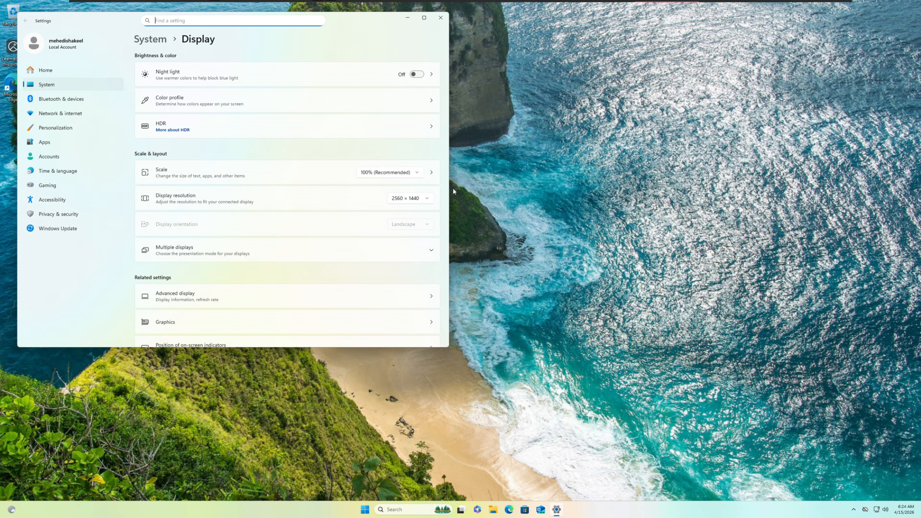
left_click(408, 173)
left_click(402, 203)
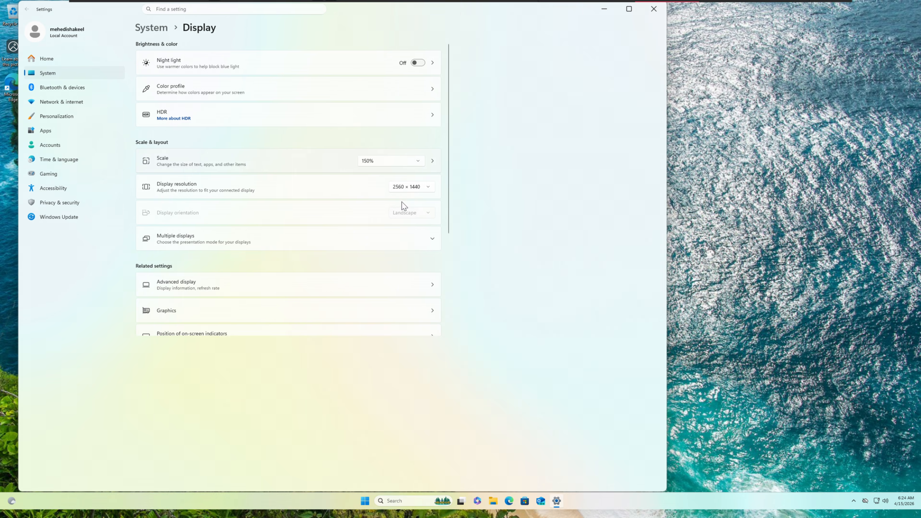
key("alt+F4")
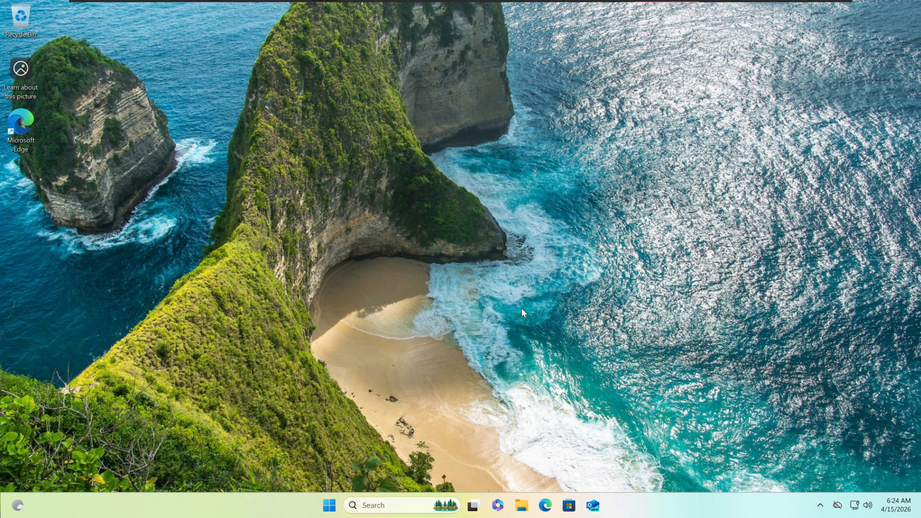
On the Ubuntu machine, open Settings and go to the System section's Remote Desktop page
left_click(731, 8)
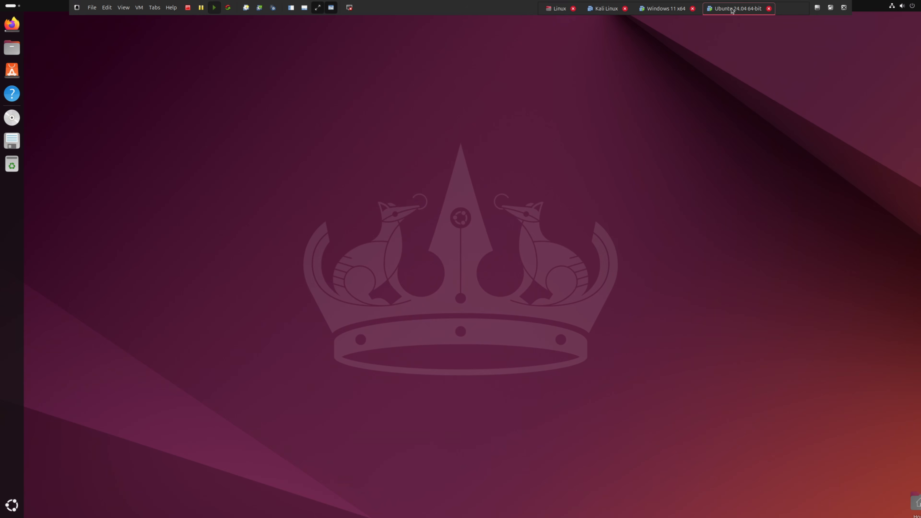
left_click(12, 505)
type("display")
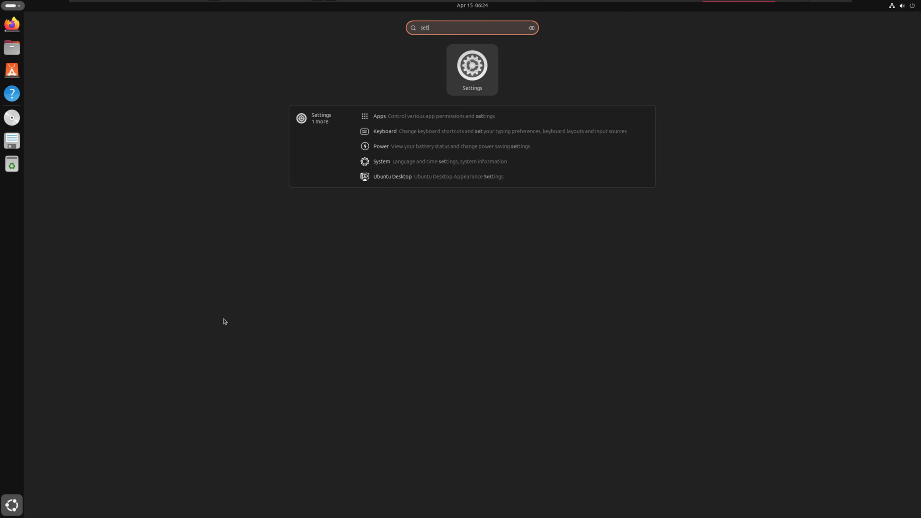
key("Return")
left_click_drag(305, 123, 309, 209)
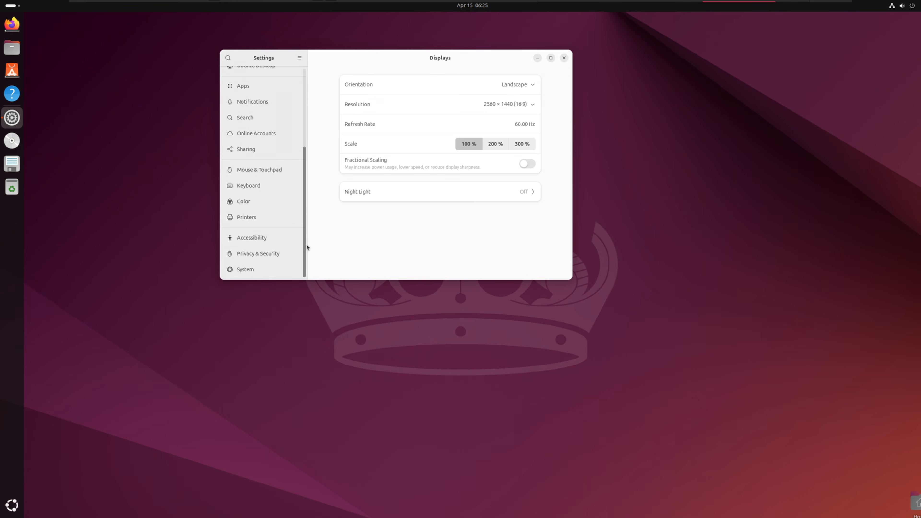
left_click(268, 275)
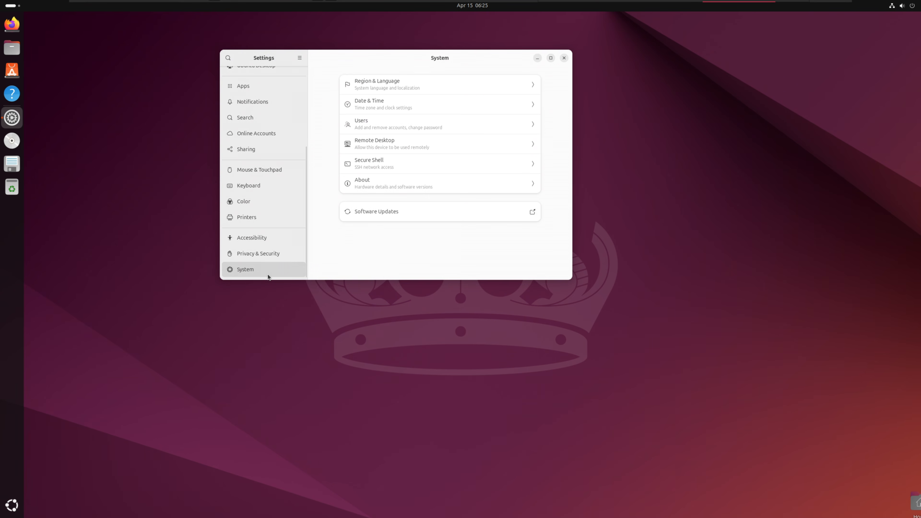
left_click(381, 148)
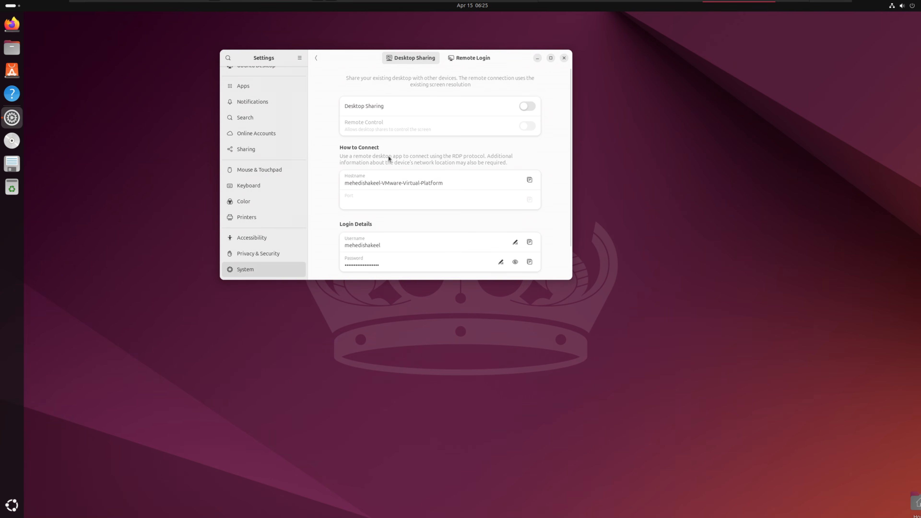
Enlarge the Settings window and turn on Desktop Sharing together with Remote Control
left_click_drag(568, 281, 621, 382)
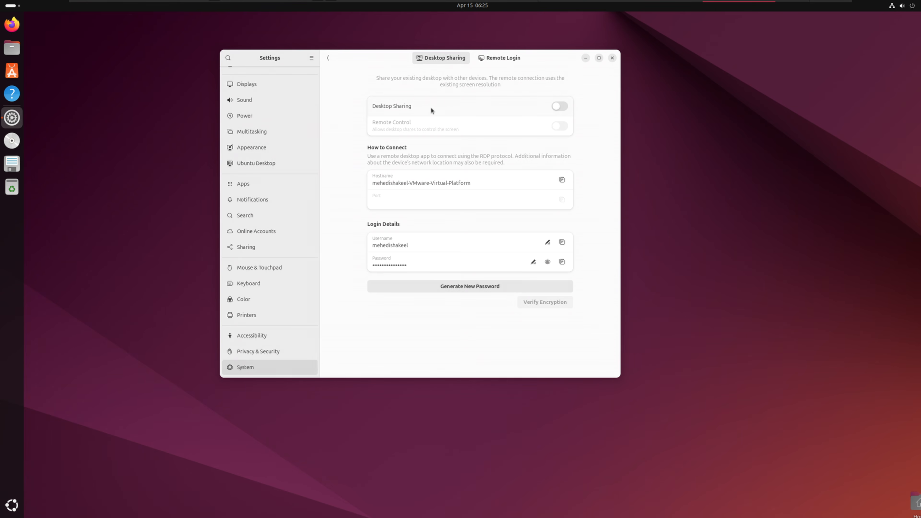
left_click(502, 58)
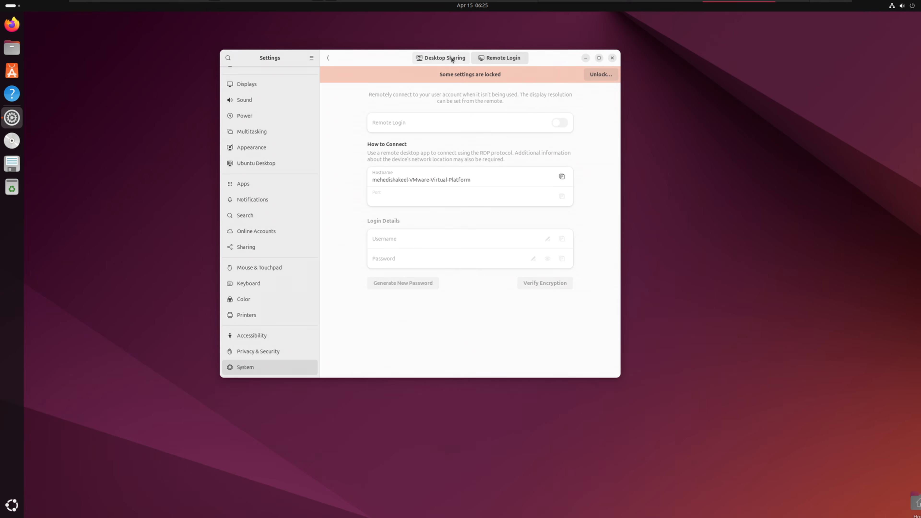
left_click(451, 58)
left_click(560, 106)
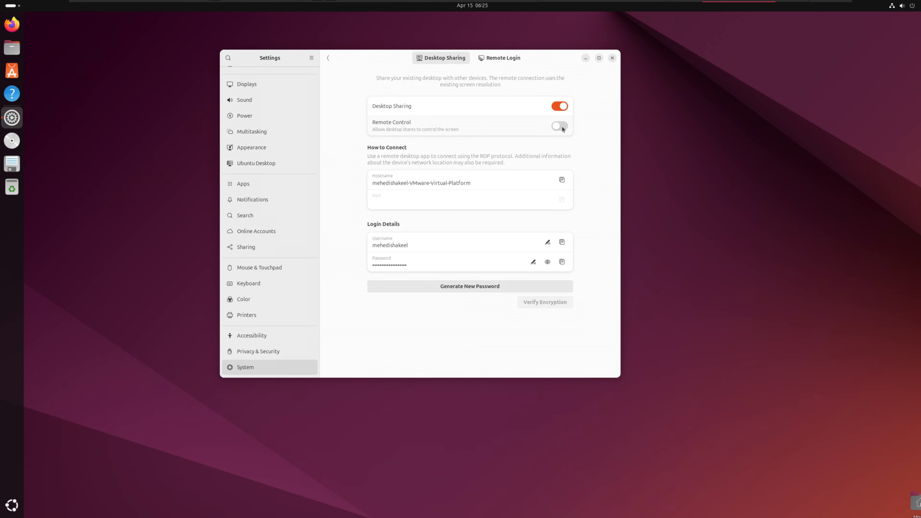
left_click(561, 127)
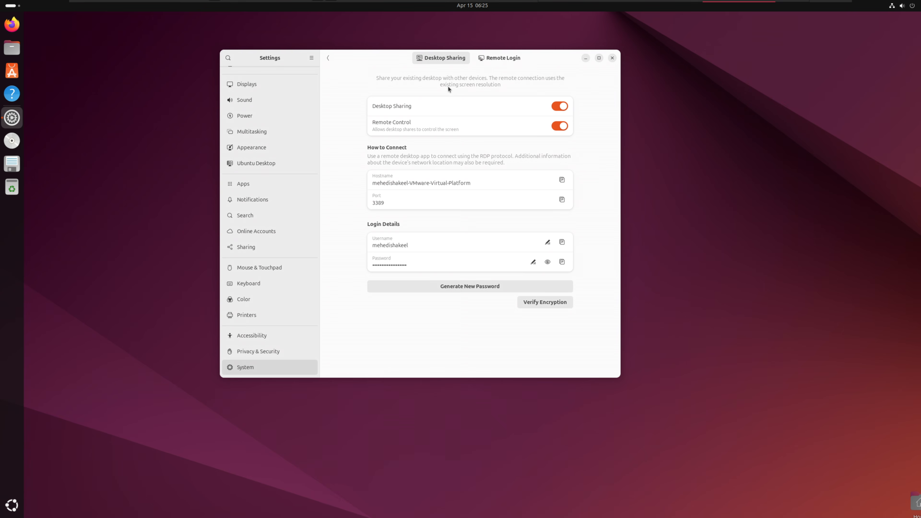
Enter a new password for Desktop Sharing login
left_click(423, 263)
type("•••••••")
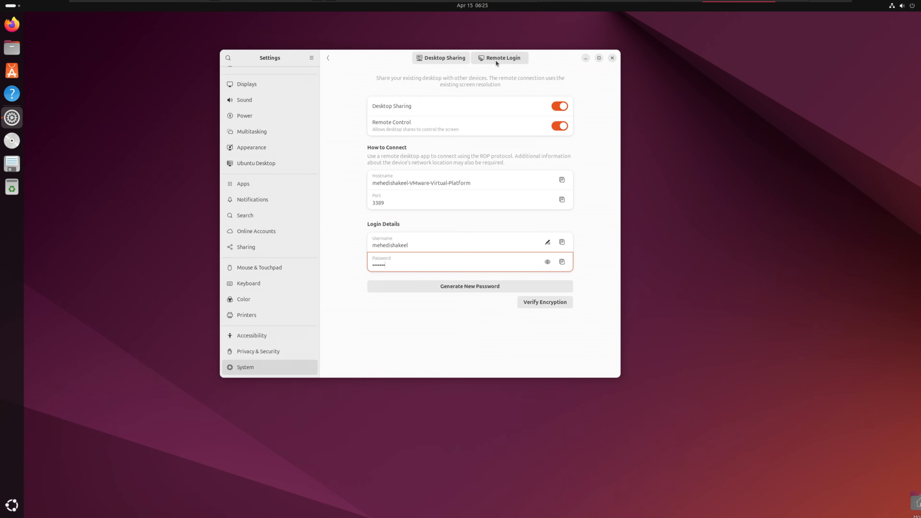
Unlock the Remote Login settings by authenticating with the account password
left_click(495, 61)
left_click(591, 75)
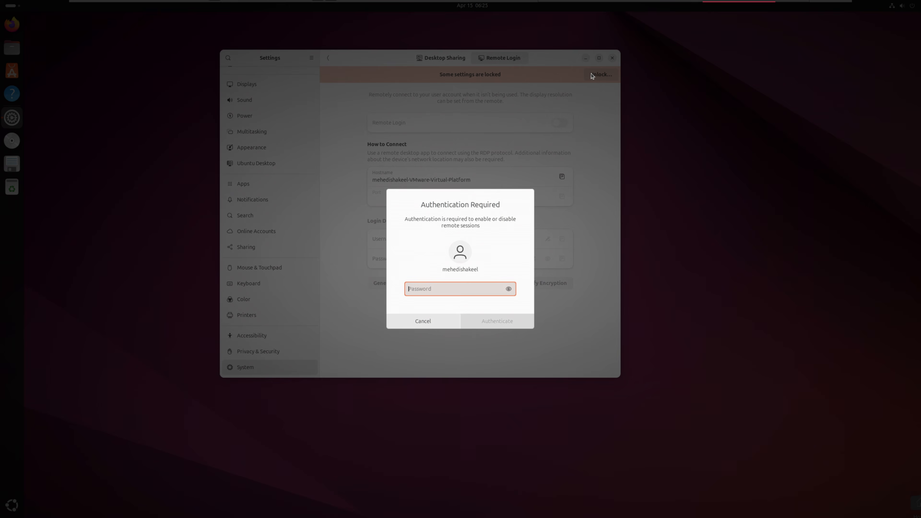
type("••••••••")
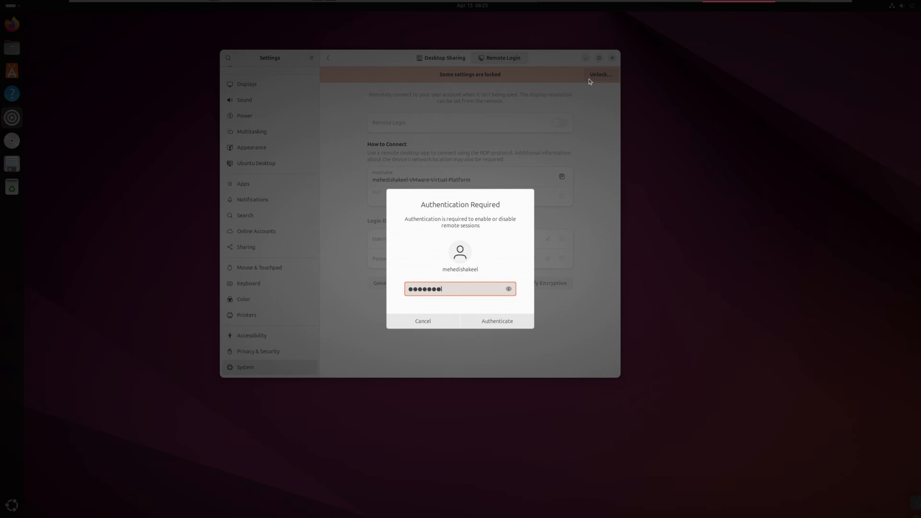
left_click(511, 322)
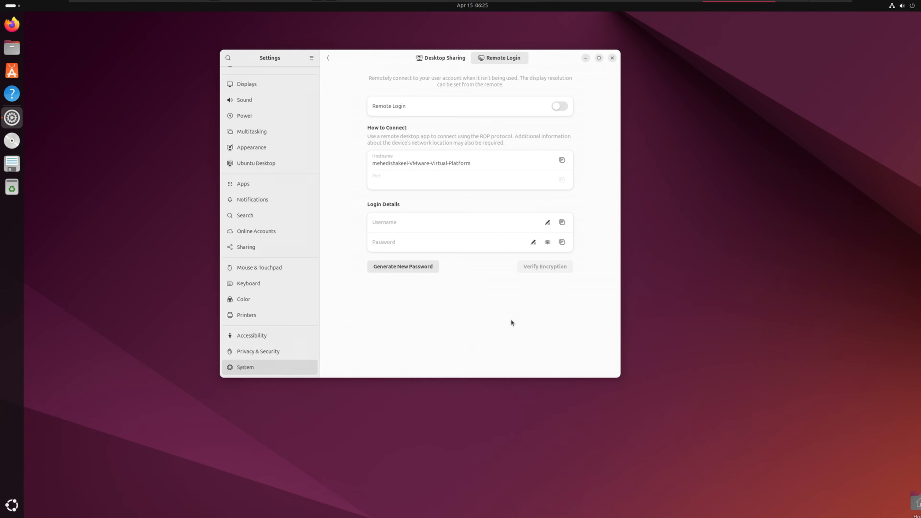
Turn on Remote Login and accept the port change notification
left_click(561, 108)
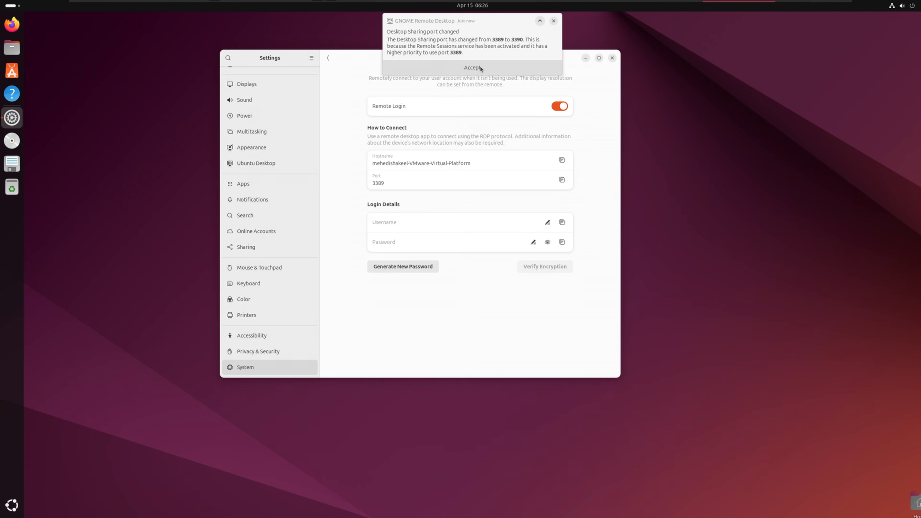
left_click(480, 67)
Set the Remote Login password in the login details
left_click(383, 222)
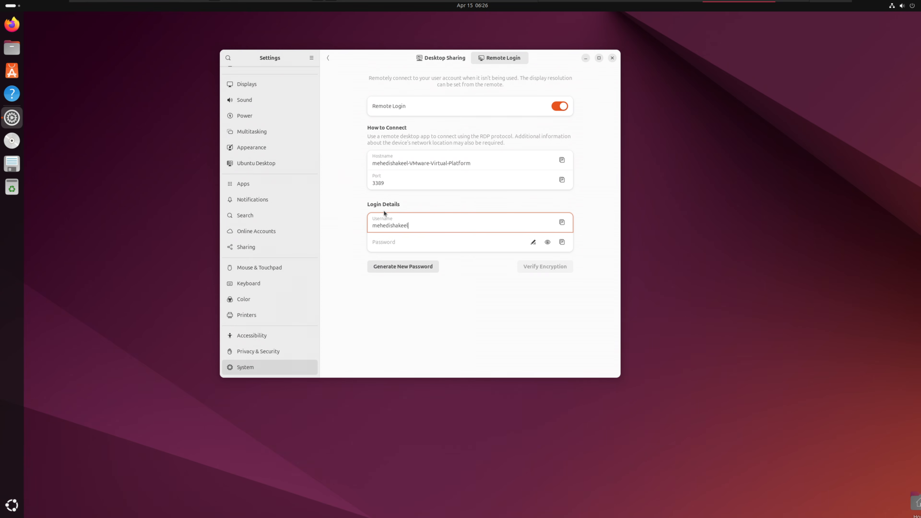
left_click(388, 243)
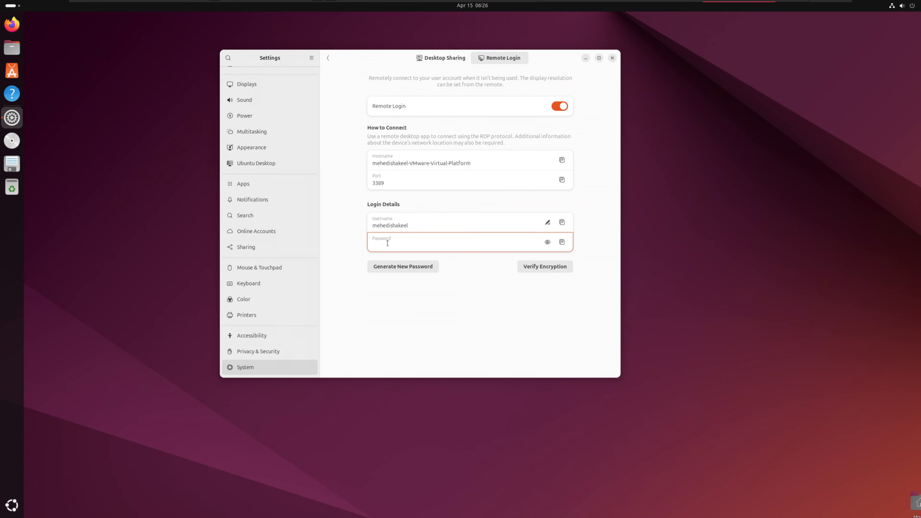
type("•••••")
Open a terminal, run ip a, and select the machine's IPv4 address
left_click_drag(386, 59, 428, 92)
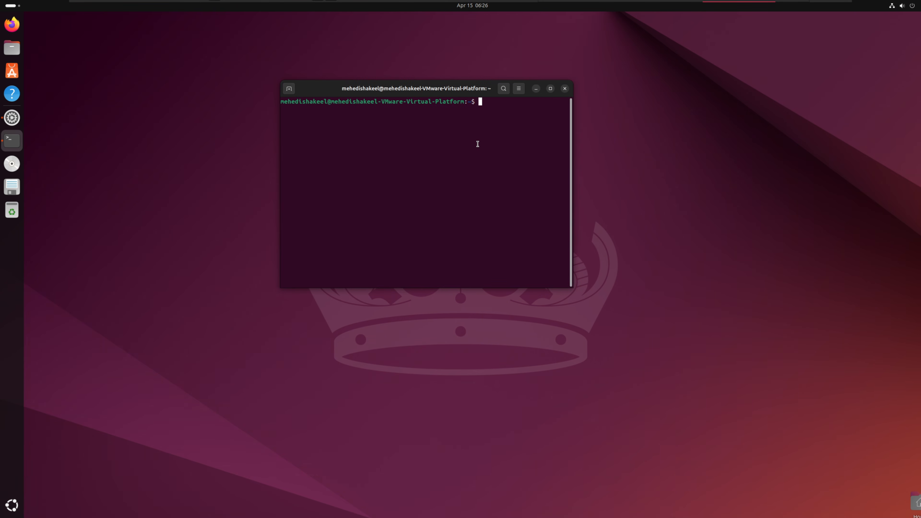
type("ip a")
key("Return")
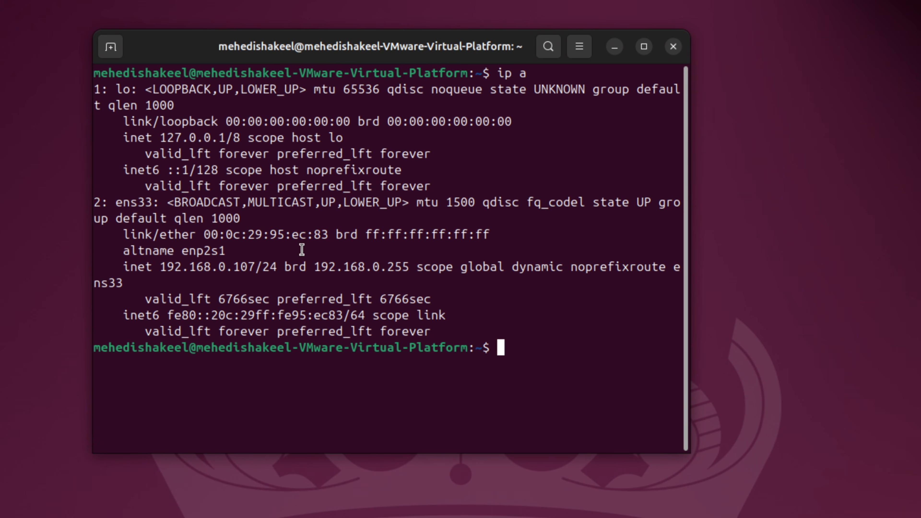
left_click_drag(159, 269, 255, 269)
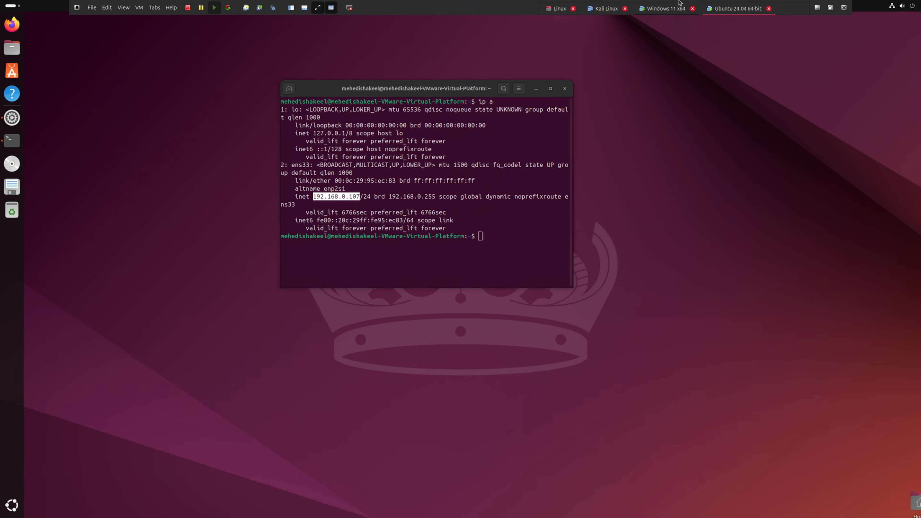
Switch to the Windows machine and open Remote Desktop Connection from the Start search
left_click(667, 7)
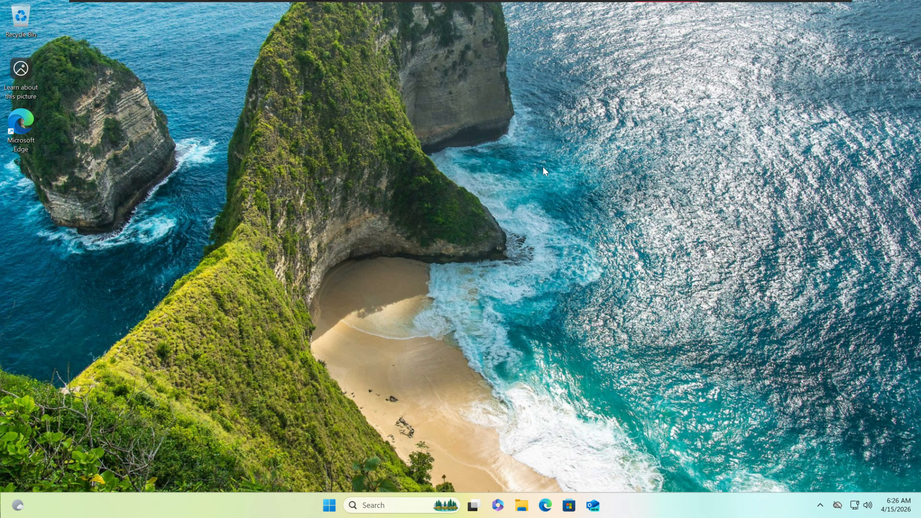
left_click(330, 505)
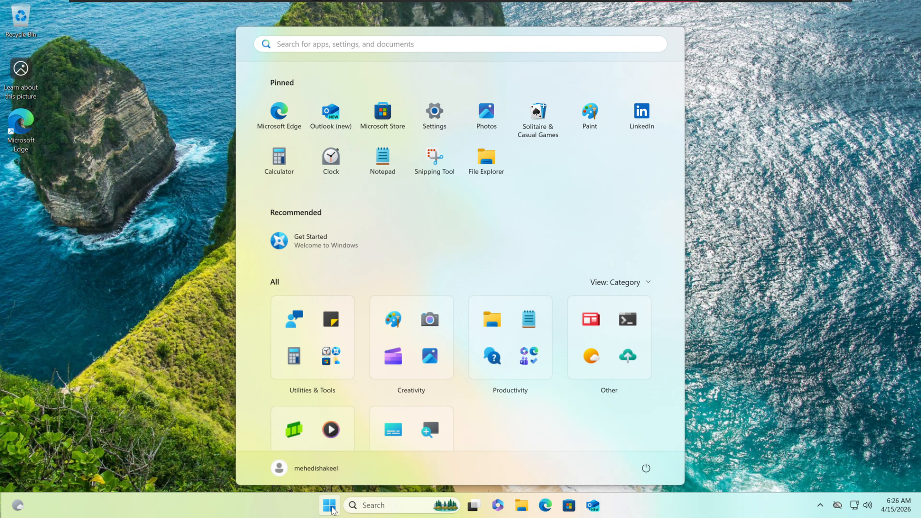
type("remot")
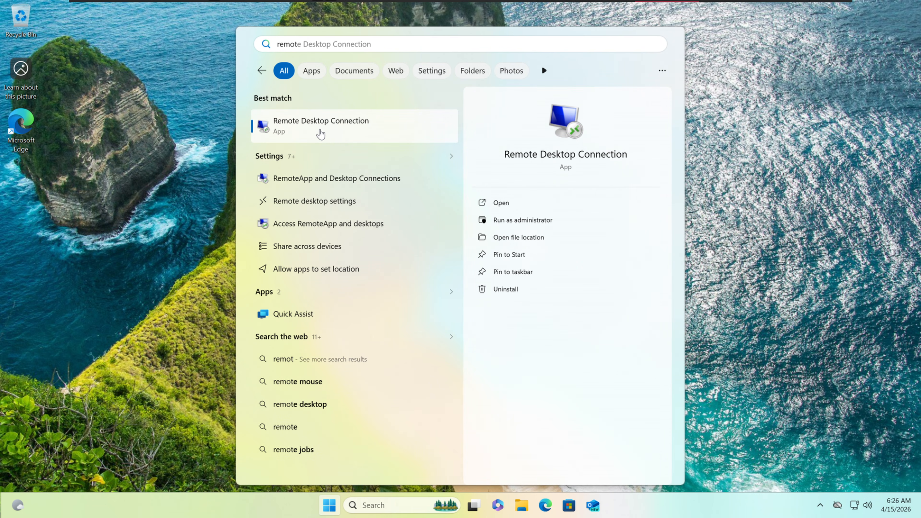
left_click(321, 135)
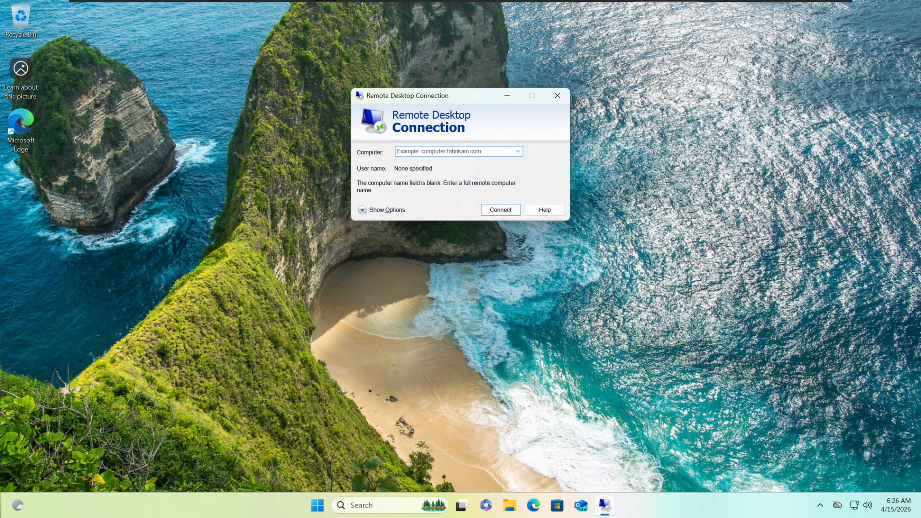
Connect to the computer 192.168.0.107
type("192.168.0.107")
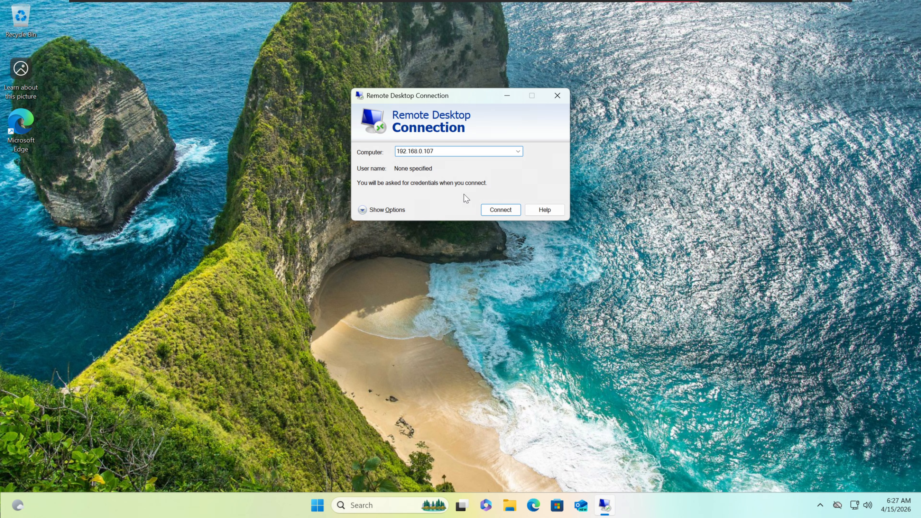
left_click(496, 210)
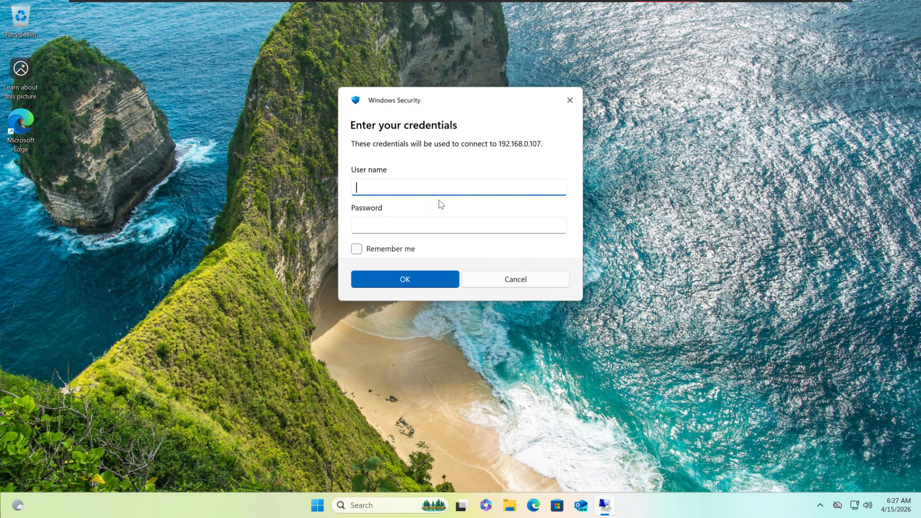
Enter the Ubuntu account's user name and password in the credentials dialog and confirm
type("mehedishakeel")
left_click(403, 221)
type("•••••••")
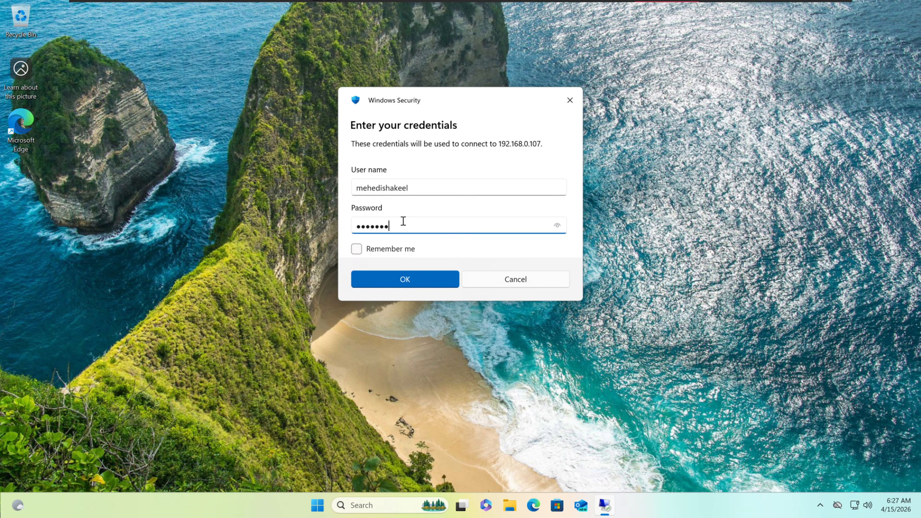
left_click(415, 275)
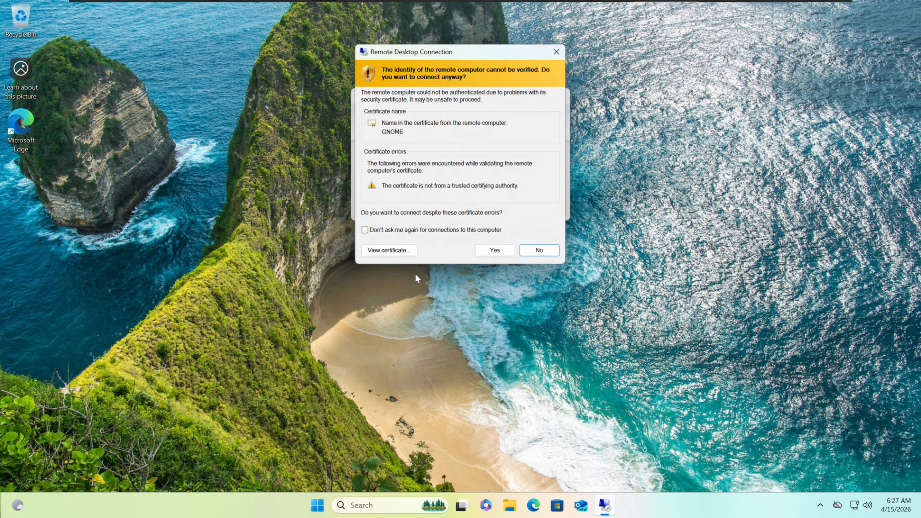
Accept the certificate warning and continue with the insecure connection
left_click(499, 250)
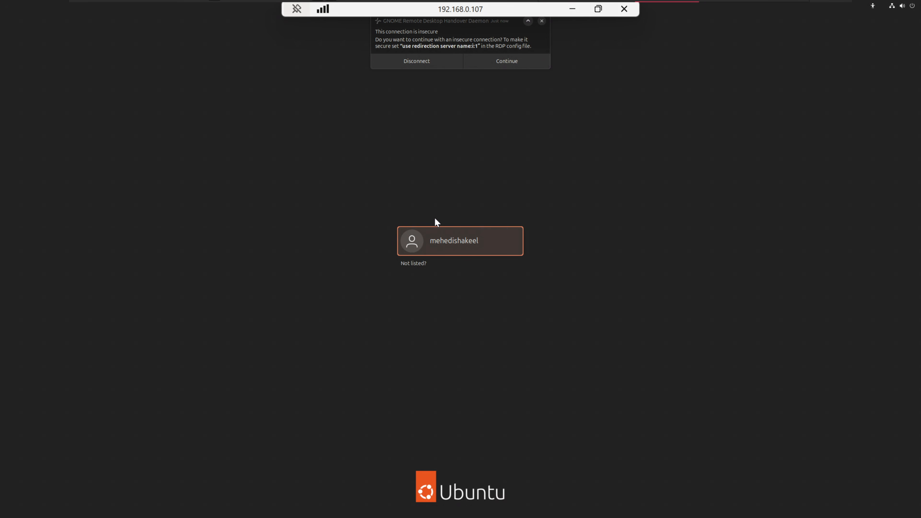
left_click(498, 60)
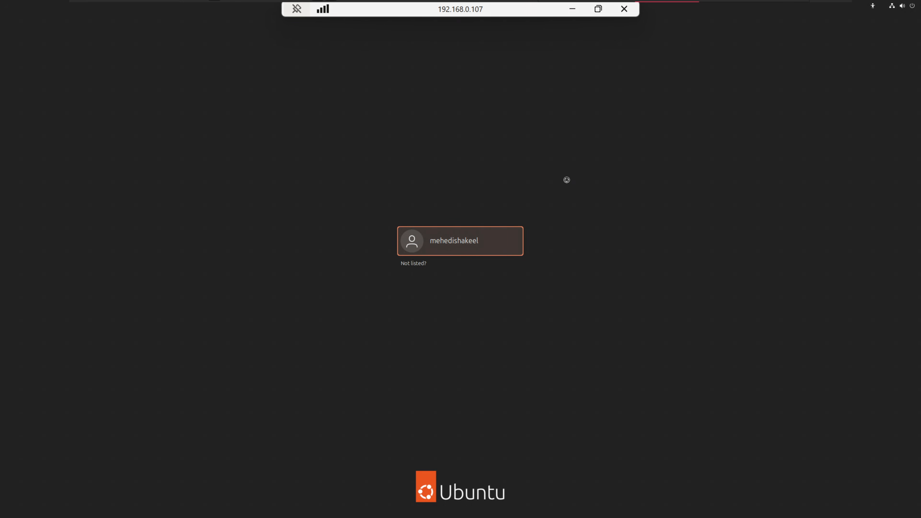
Log in to the remote Ubuntu user with the account password
left_click(465, 246)
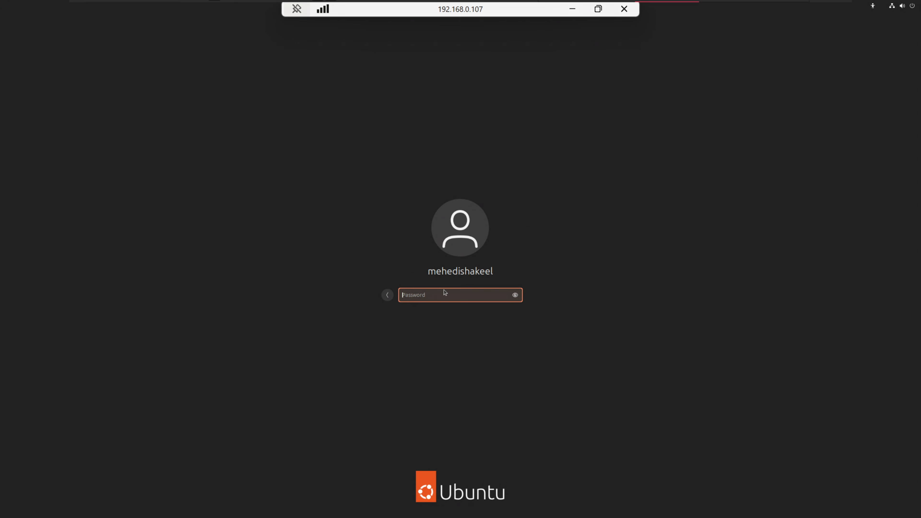
type("********")
key("Return")
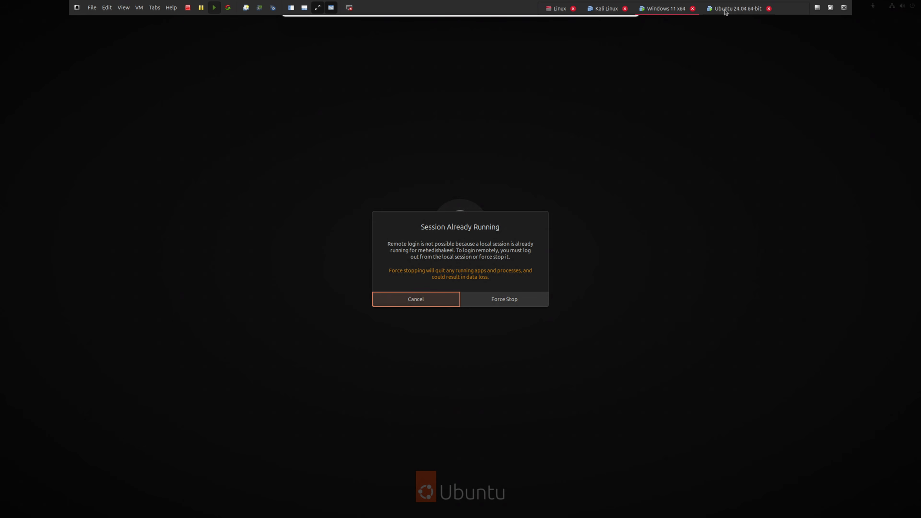
Switch to the Ubuntu machine and close the terminal window
left_click(725, 10)
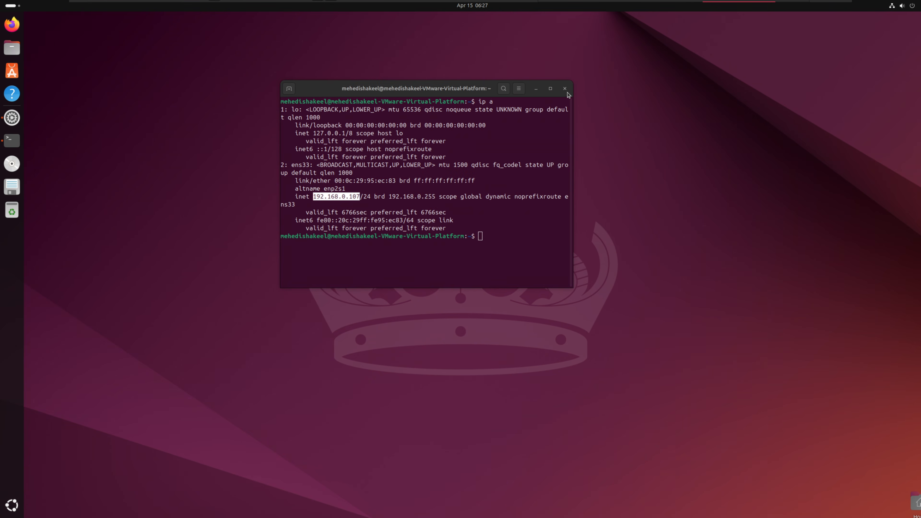
left_click(568, 92)
Return to the remote session and force stop the already running local session
left_click(659, 7)
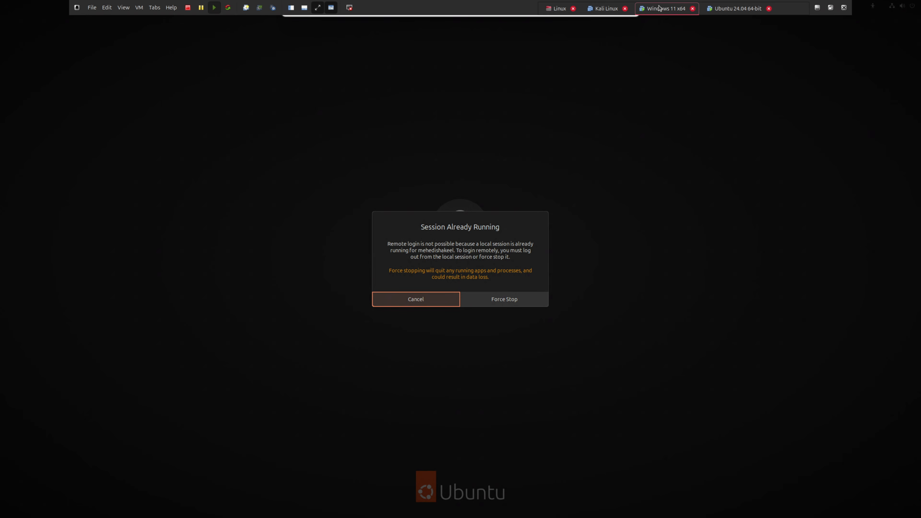
left_click(507, 301)
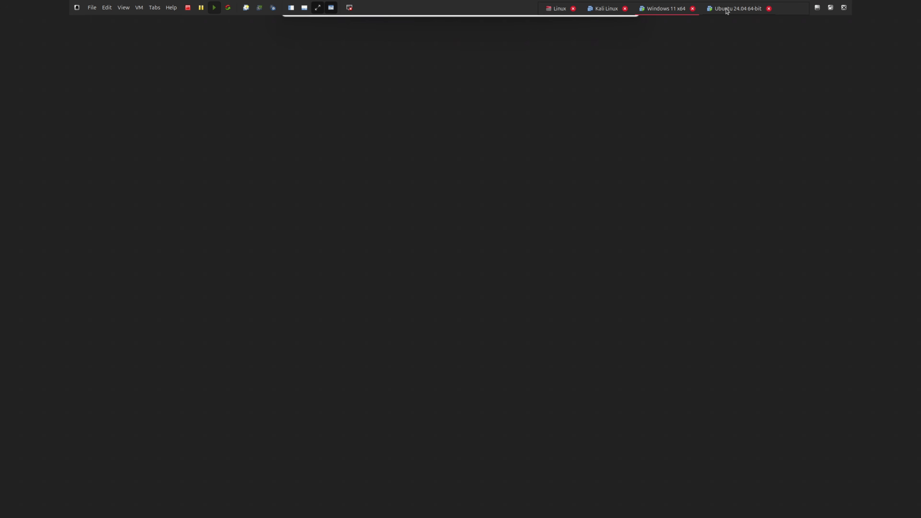
Compare the Ubuntu machine's screen with the remote desktop session on Windows
left_click(726, 10)
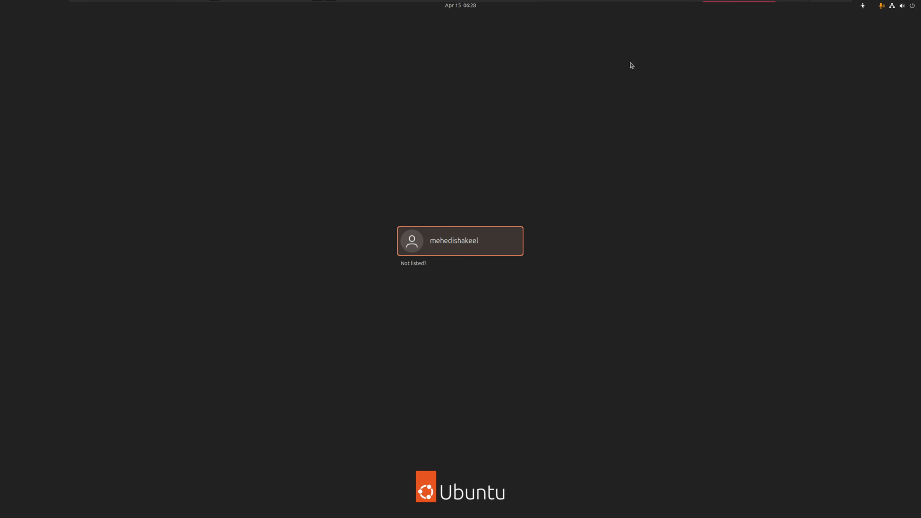
left_click(660, 9)
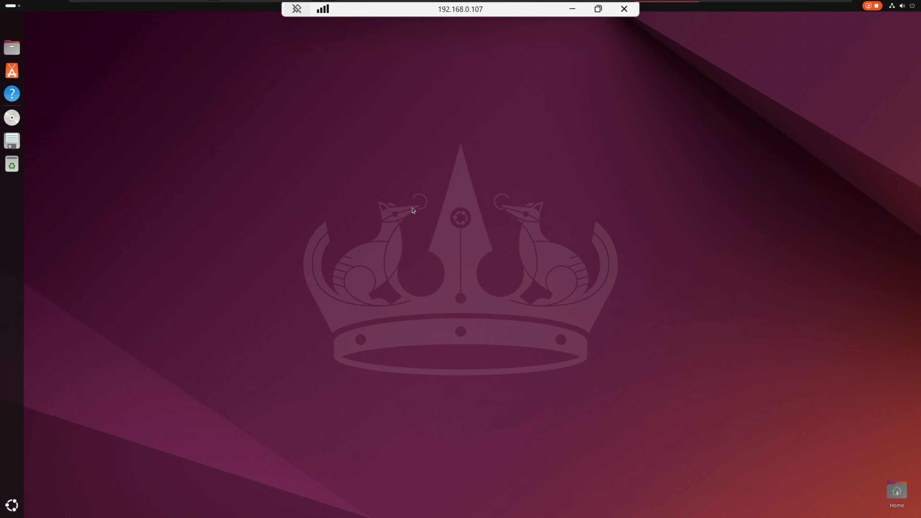
left_click(8, 512)
left_click(8, 514)
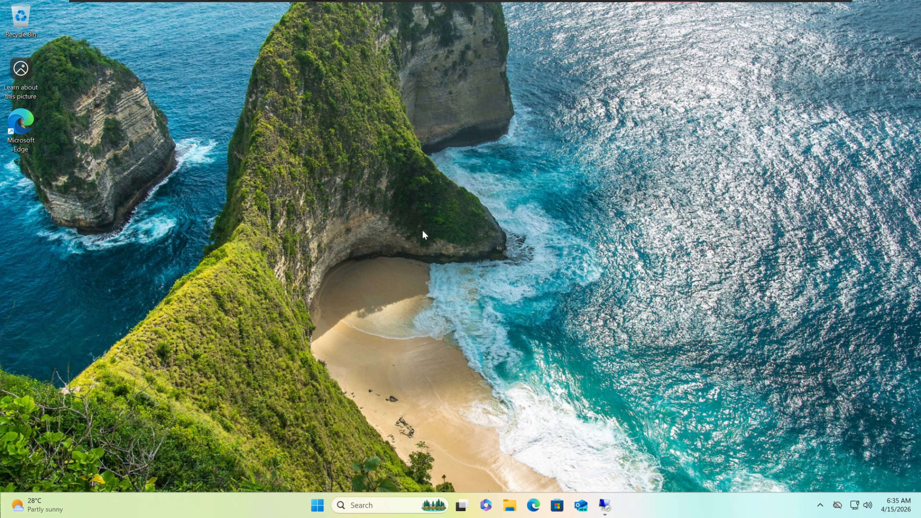